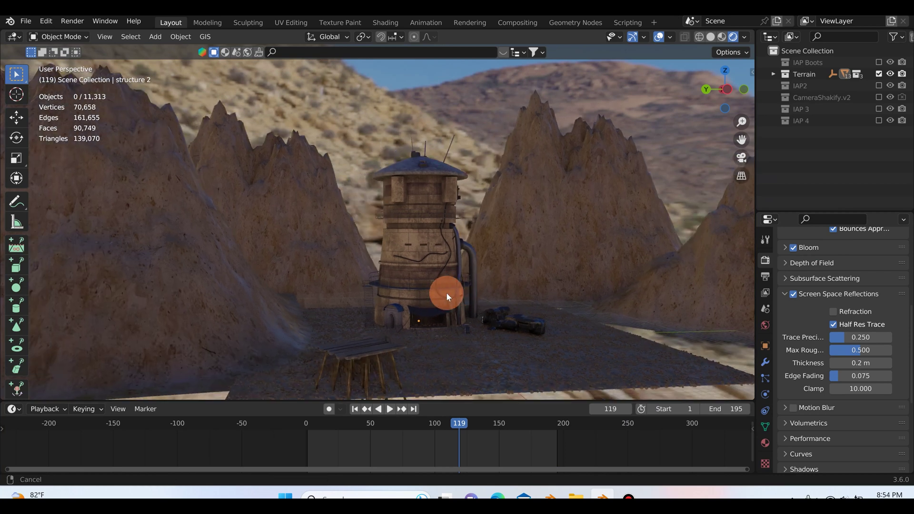
Step: Examine the rendered desert scene from several distances and angles, covering the tower, the surrounding mountains and the vehicle beside it
scroll(438, 293, up, 2)
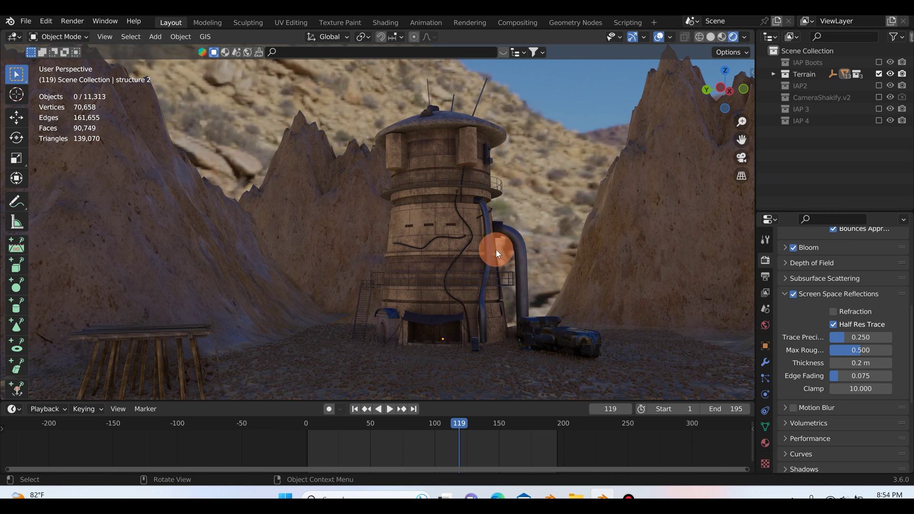
scroll(493, 255, down, 2)
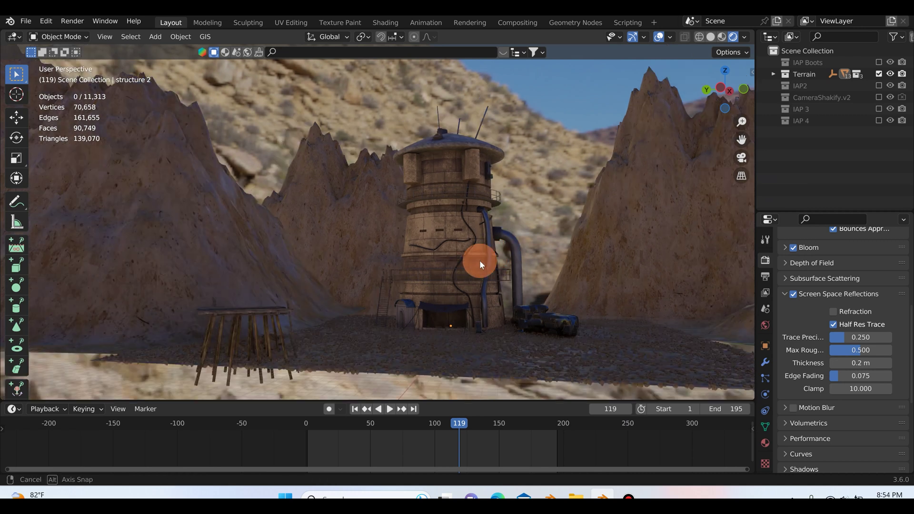
middle_drag(479, 260, 473, 311)
scroll(481, 306, up, 1)
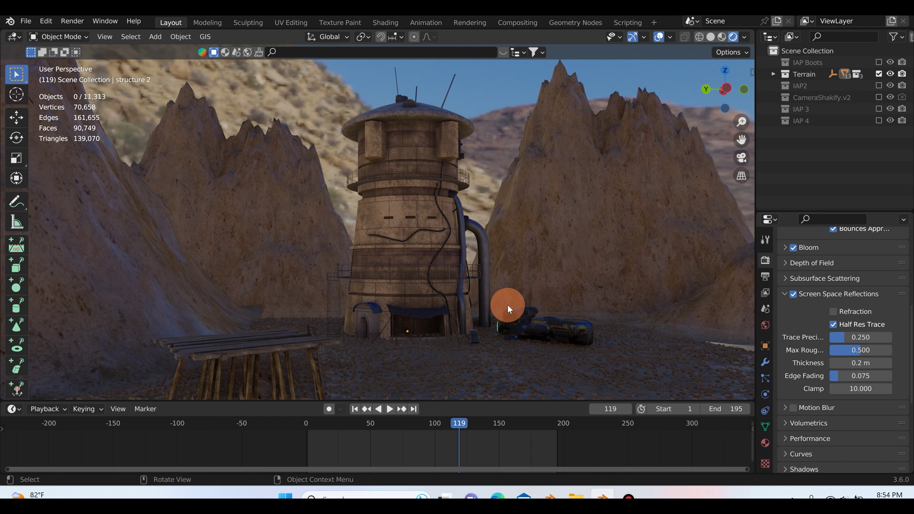
scroll(491, 302, up, 3)
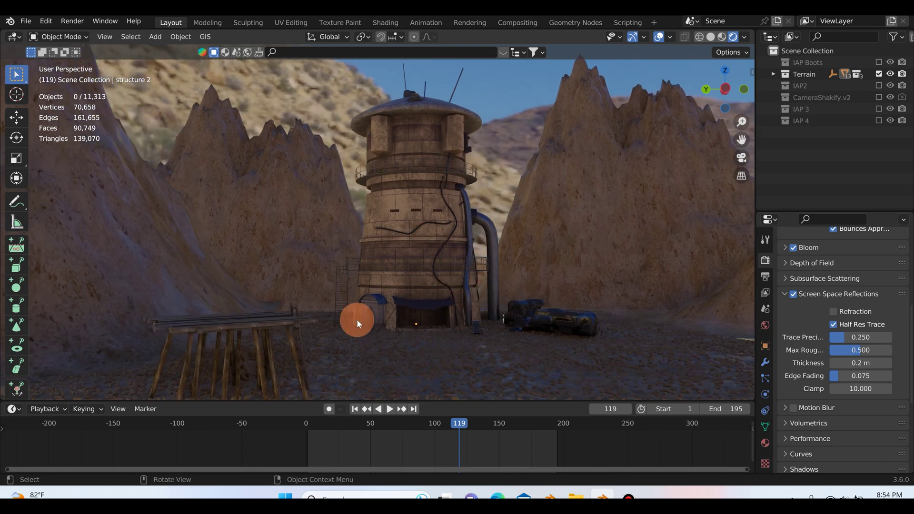
scroll(414, 229, up, 2)
scroll(423, 211, down, 2)
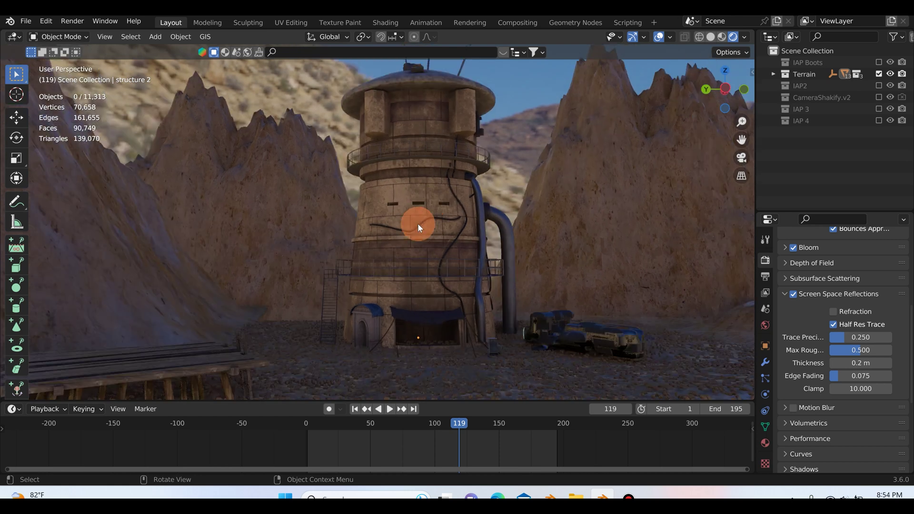
shift+middle_drag(418, 226, 416, 267)
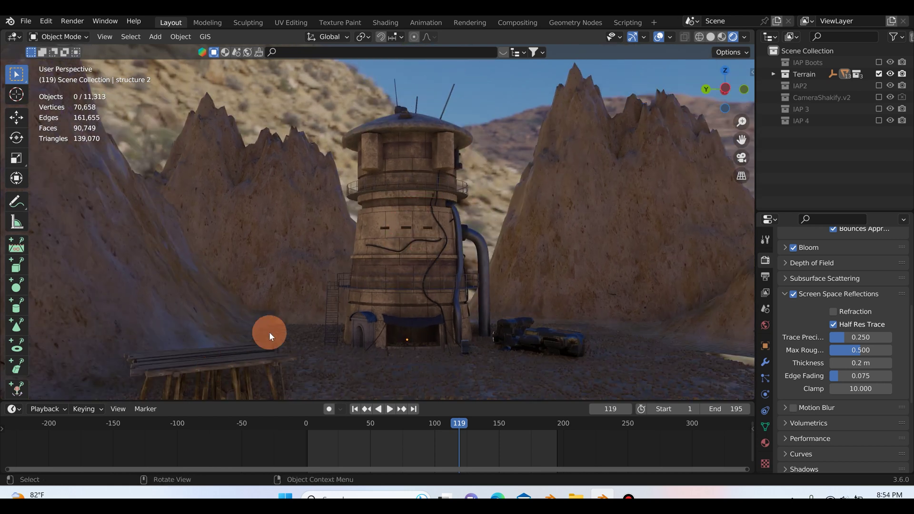
shift+middle_drag(234, 343, 345, 318)
scroll(242, 344, up, 1)
scroll(244, 345, up, 2)
scroll(442, 282, down, 2)
shift+middle_drag(442, 283, 427, 310)
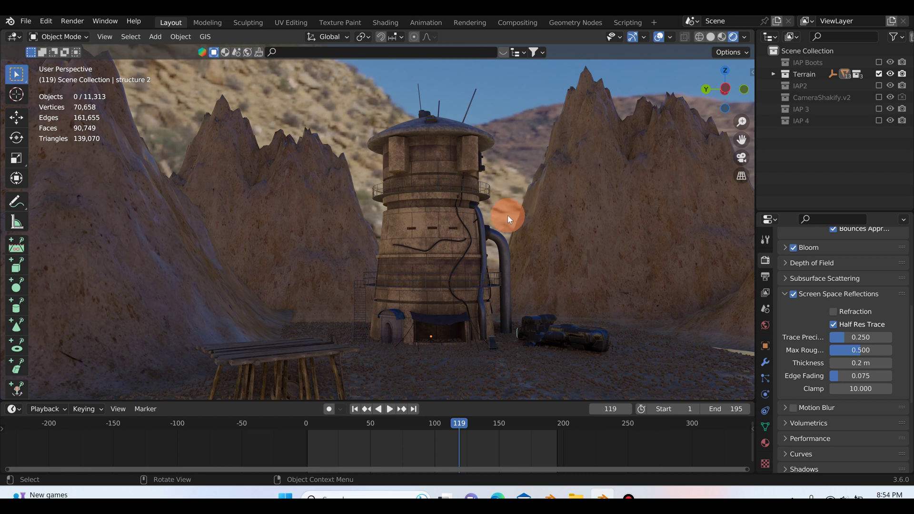
ctrl+middle_drag(475, 236, 443, 281)
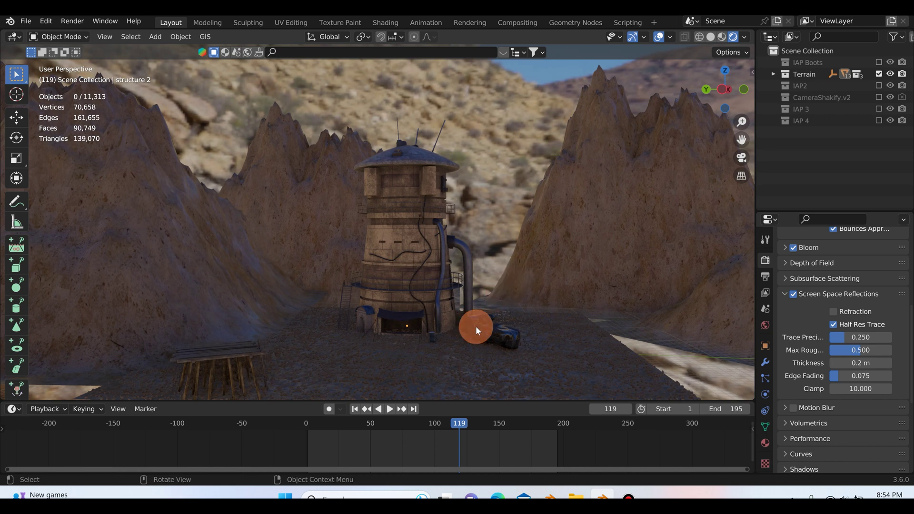
scroll(487, 344, up, 5)
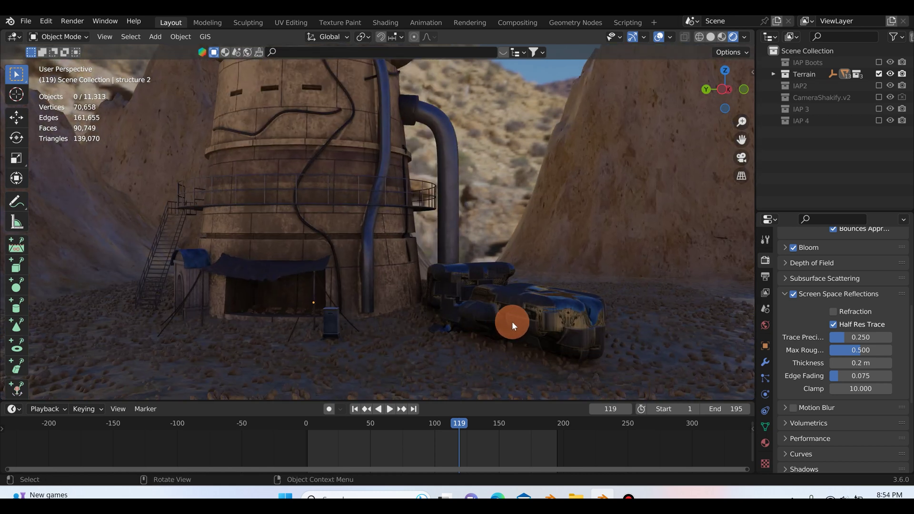
mouse_move(513, 321)
ctrl+middle_down()
mouse_move(545, 302)
mouse_move(521, 314)
ctrl+middle_up()
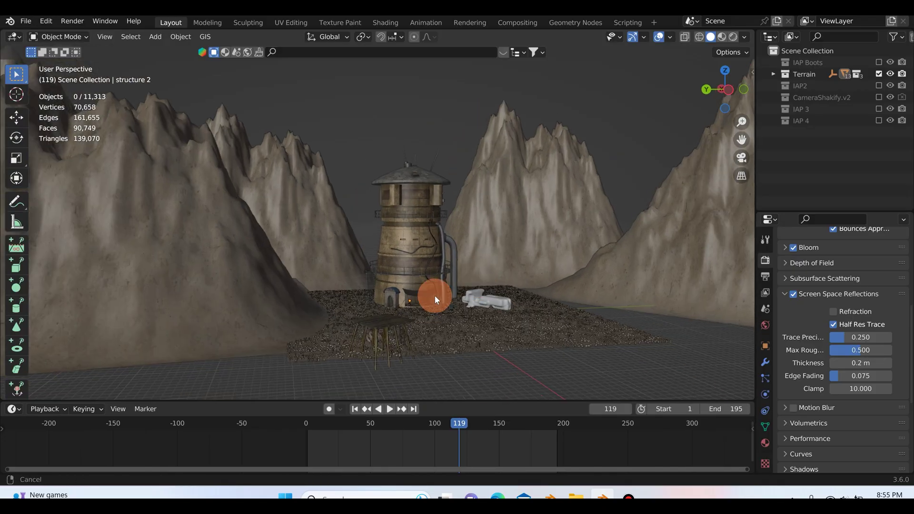
scroll(437, 296, up, 2)
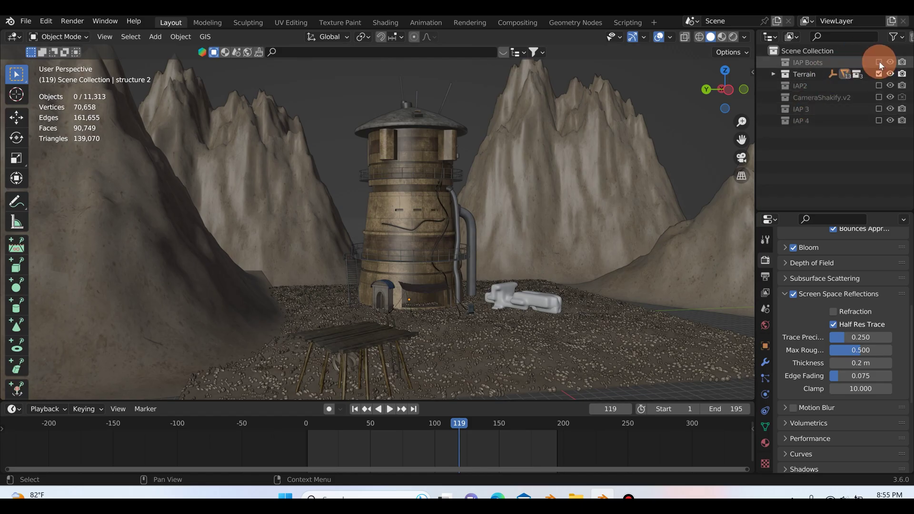
Step: Enable the IAP Boots collection and examine the Boots Keyed 1 plane up close in front of the tower
click(879, 62)
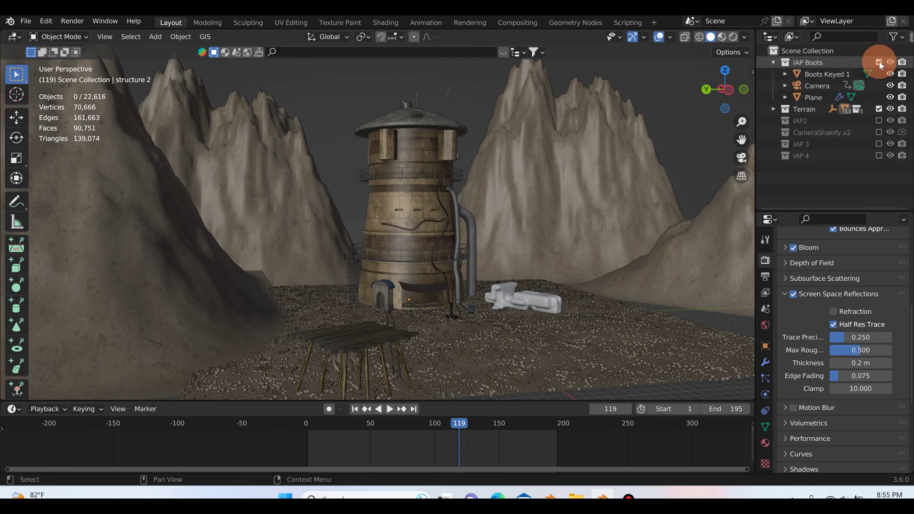
click(834, 72)
scroll(425, 326, up, 10)
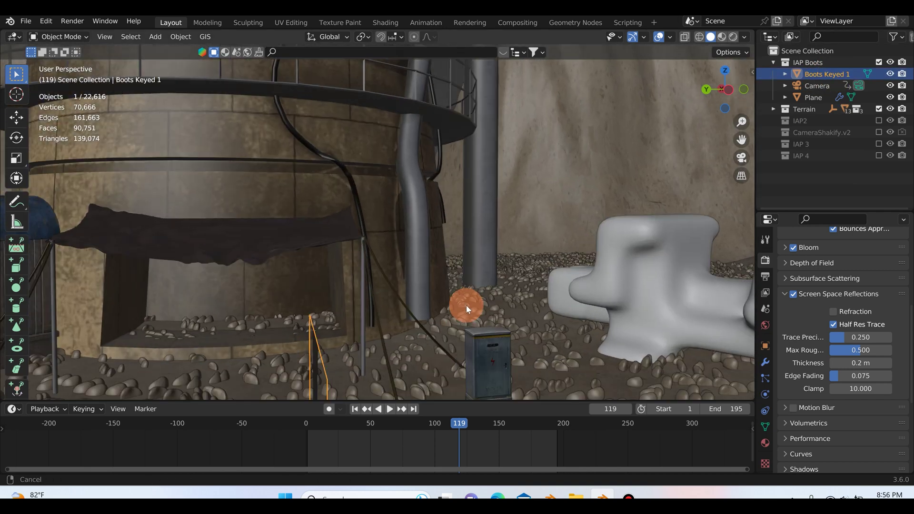
shift+middle_drag(467, 305, 528, 233)
shift+middle_drag(428, 324, 504, 224)
middle_drag(508, 274, 479, 244)
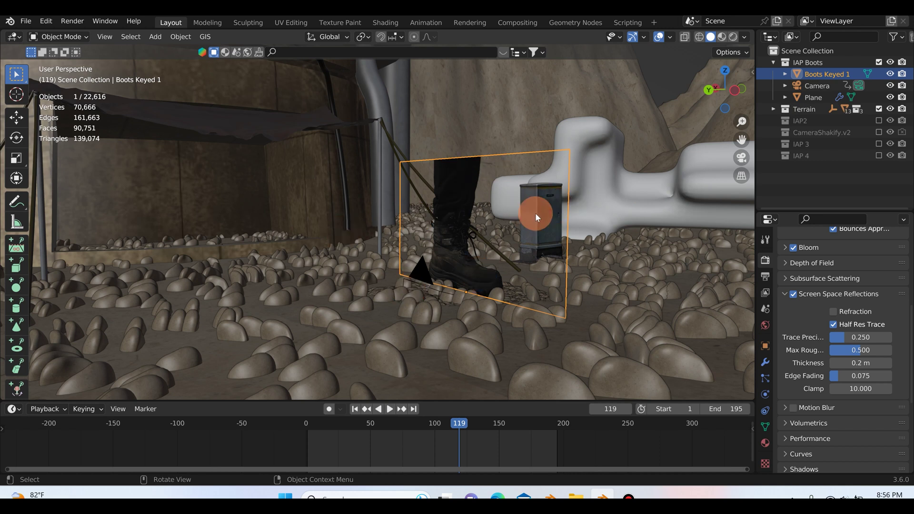
middle_drag(536, 213, 514, 236)
Step: Exclude the IAP Boots collection, enable IAP2 instead, and inspect the figure holding the backpack near the tower's arched doorway
click(774, 62)
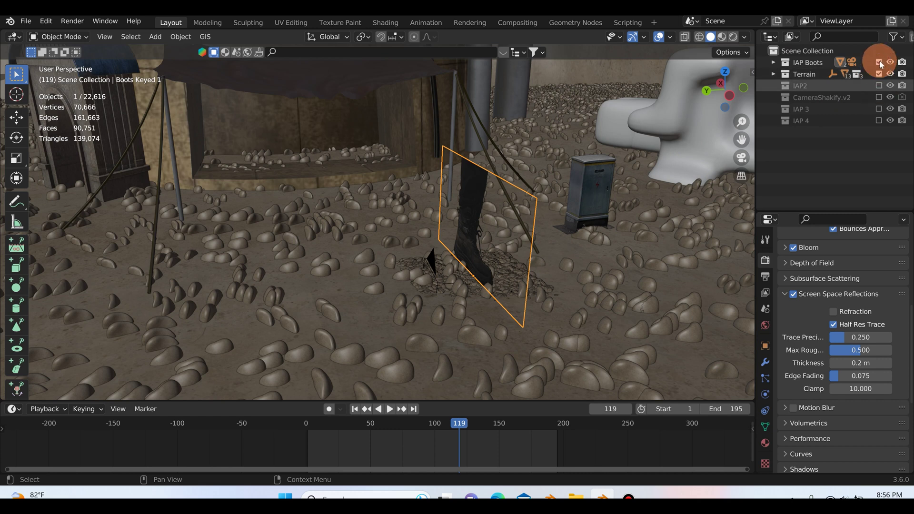
click(879, 62)
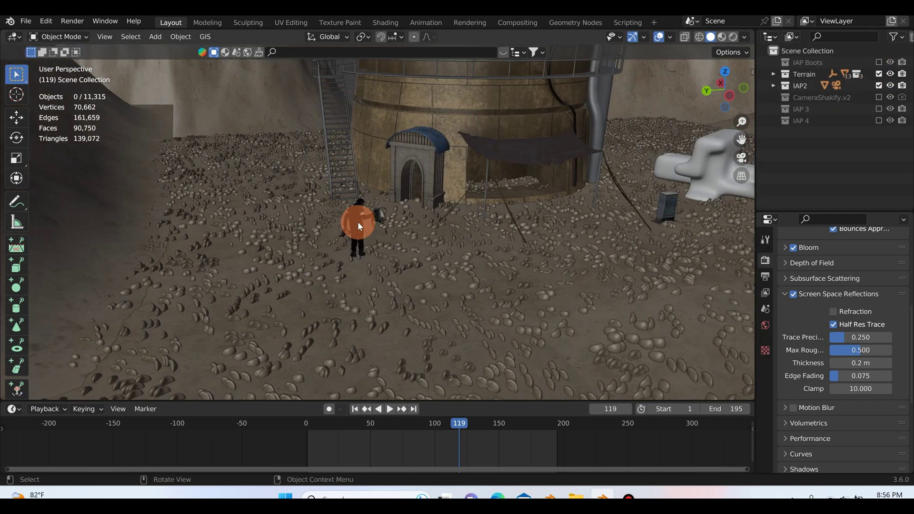
click(879, 86)
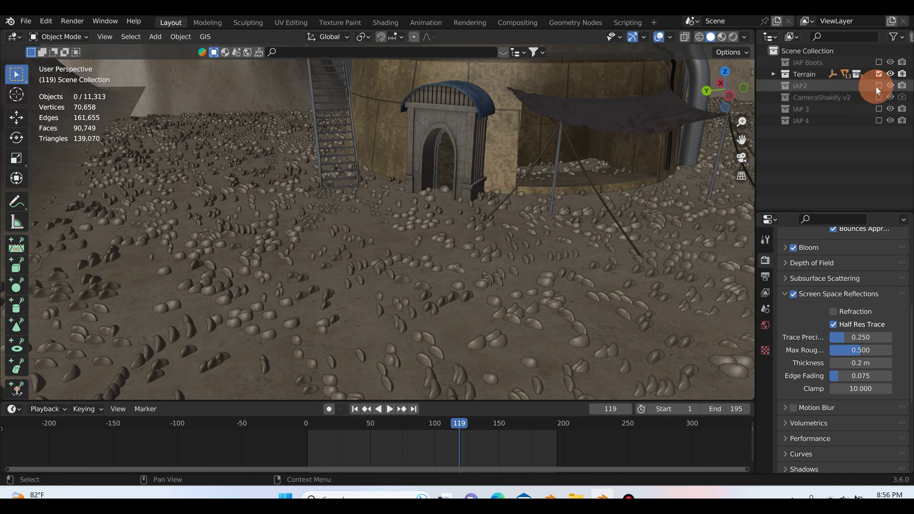
middle_drag(345, 215, 450, 195)
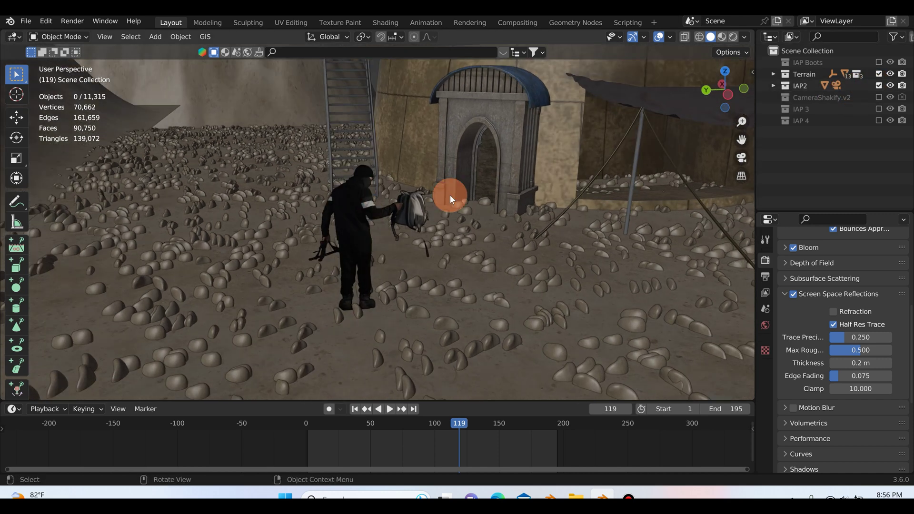
Step: Select Camera.001 in the IAP2 collection and view its shot through the camera in rendered shading
click(773, 85)
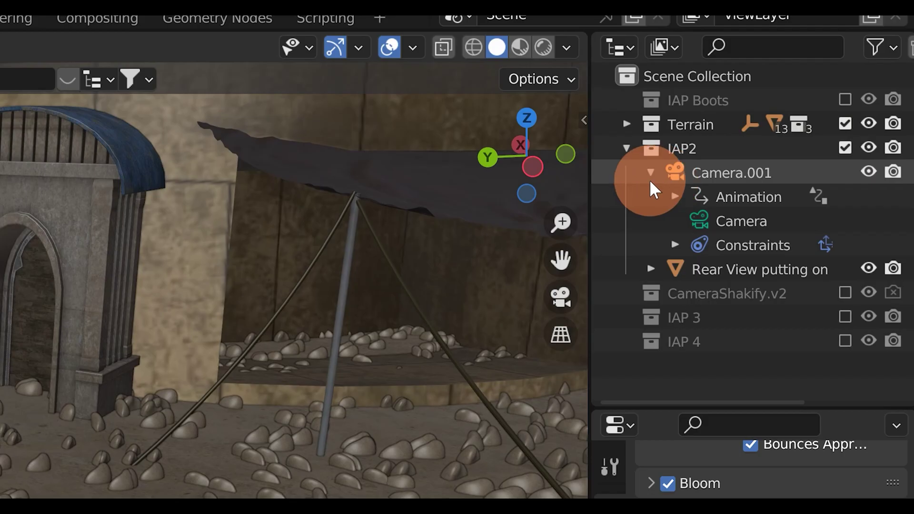
click(785, 98)
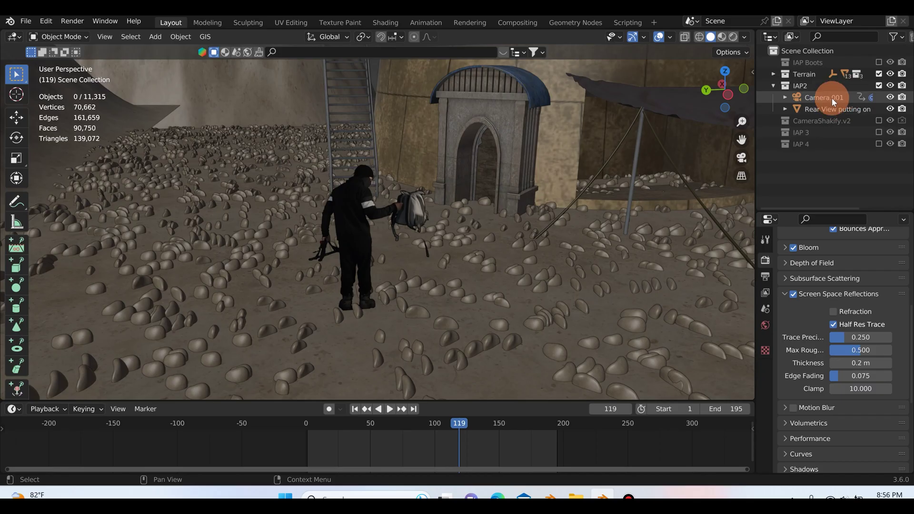
click(832, 97)
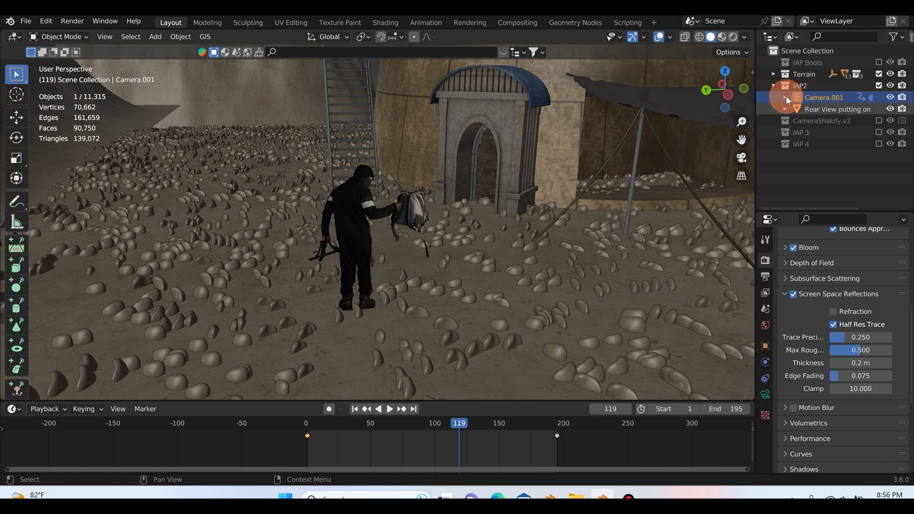
click(785, 97)
click(824, 120)
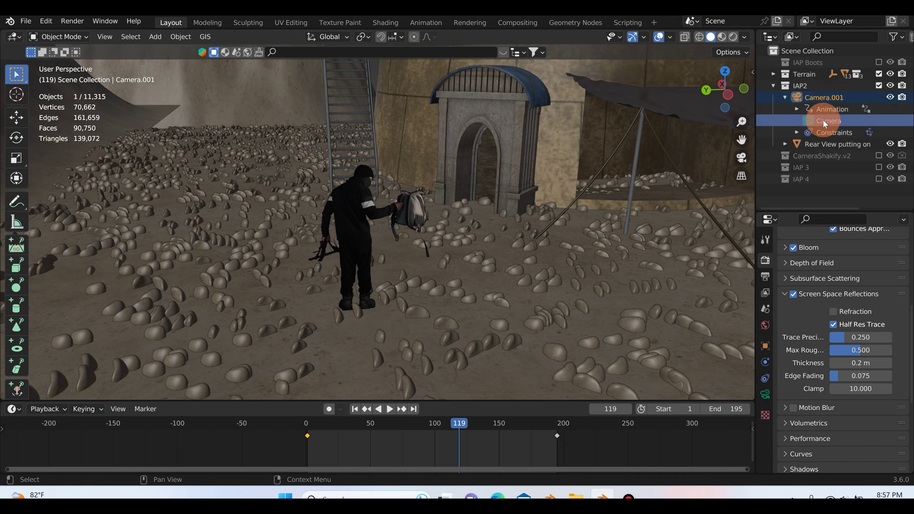
click(742, 158)
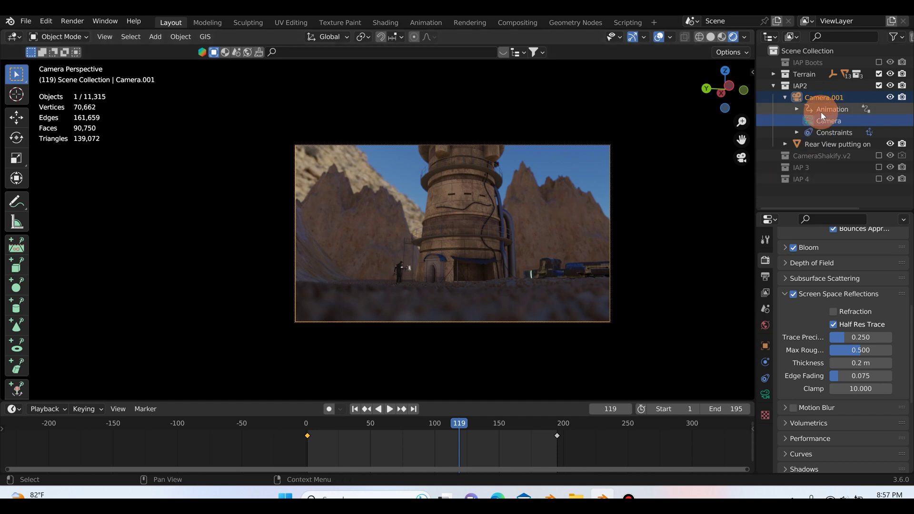
Step: Swap the IAP2 collection for IAP 3 and preview its shot through Camera.002 at frame 123
click(772, 86)
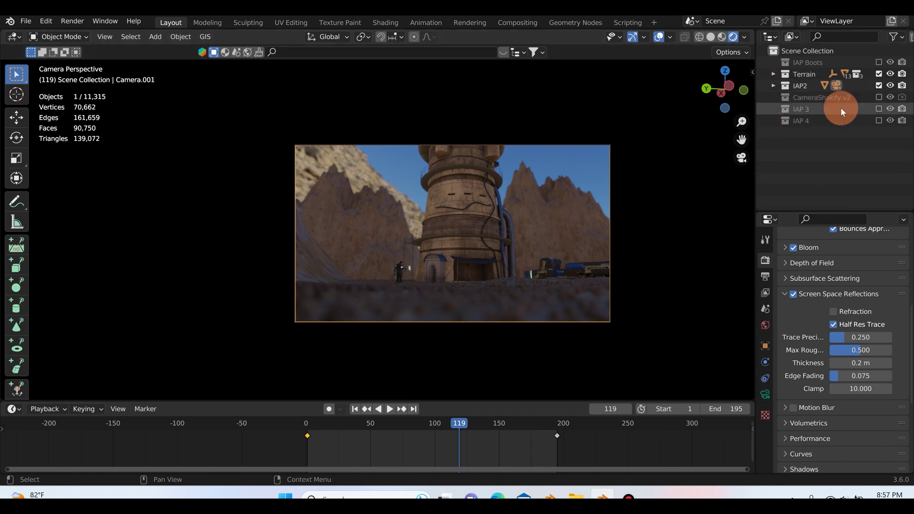
click(877, 109)
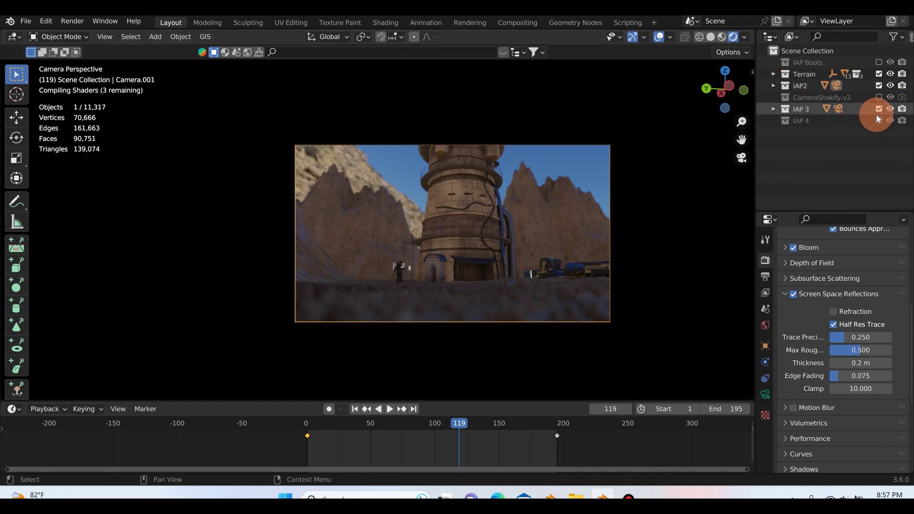
click(773, 109)
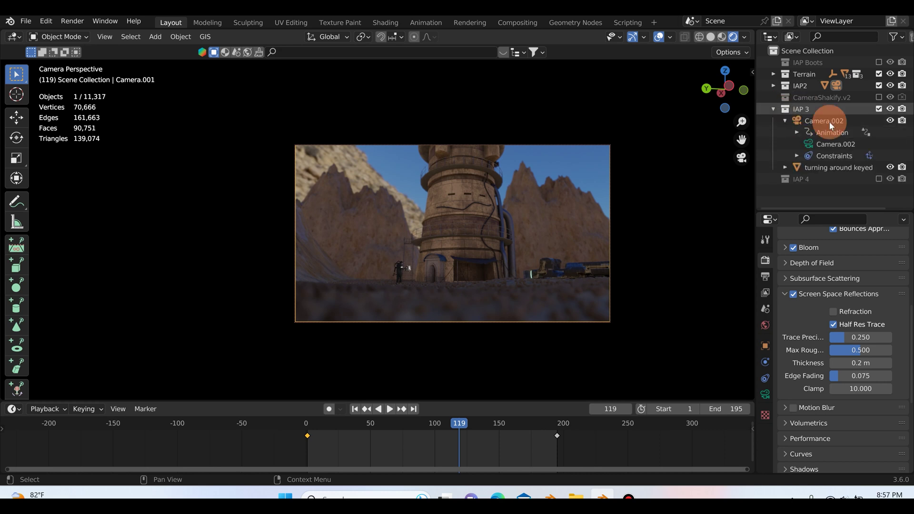
click(879, 85)
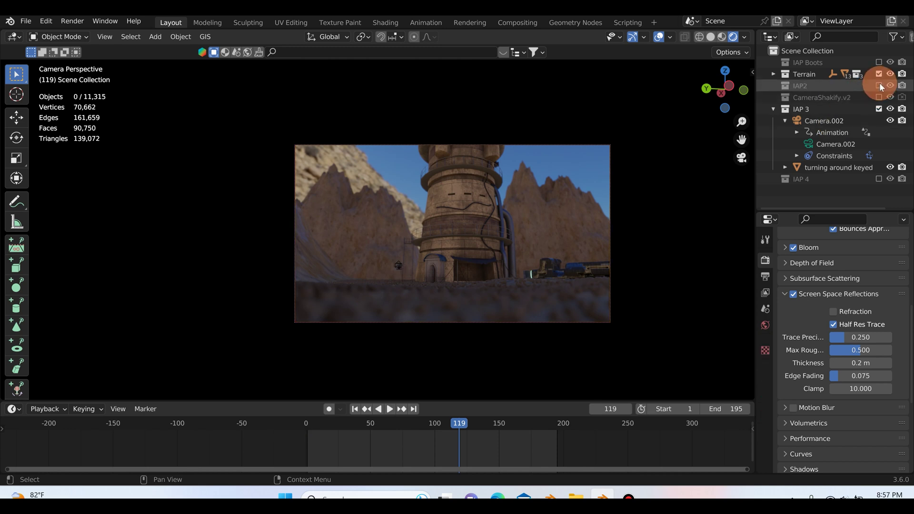
click(818, 144)
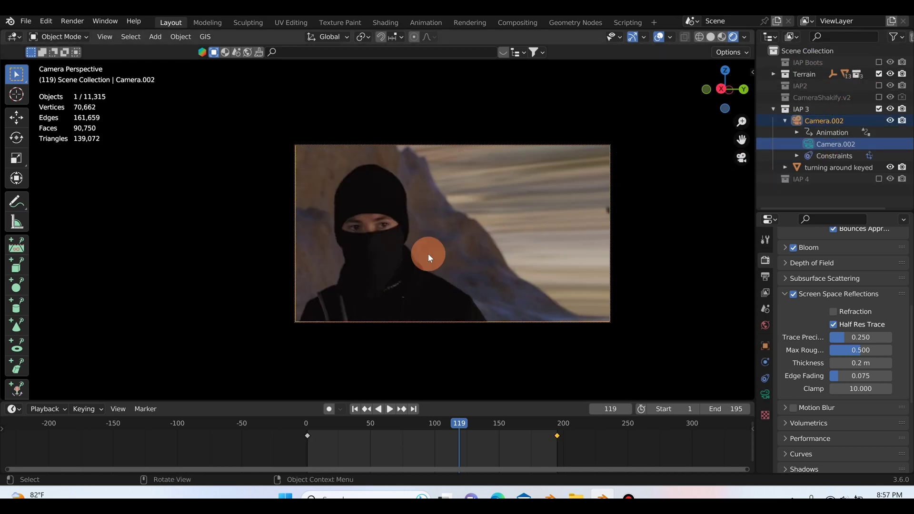
mouse_move(455, 425)
mouse_down()
mouse_move(409, 424)
mouse_move(464, 424)
mouse_up()
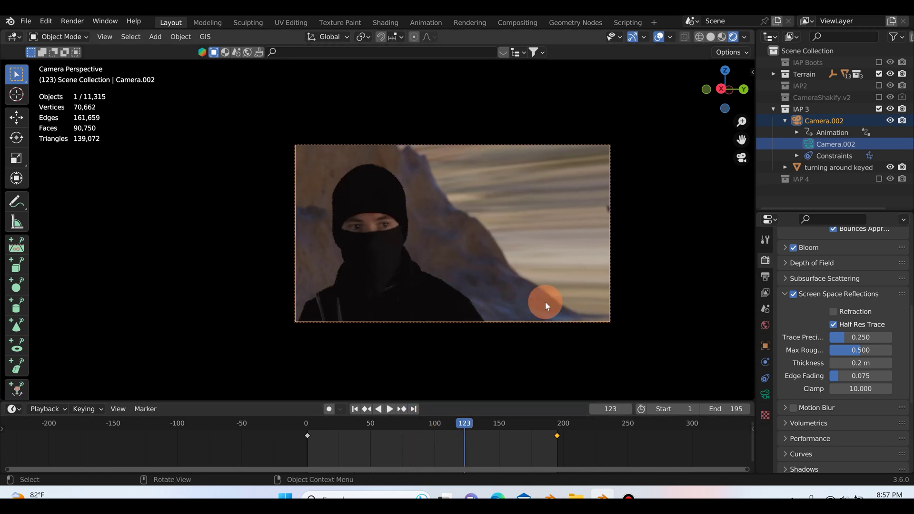
Step: Swap the IAP 3 collection back to IAP2 and view the wide shot through Camera.001
click(879, 109)
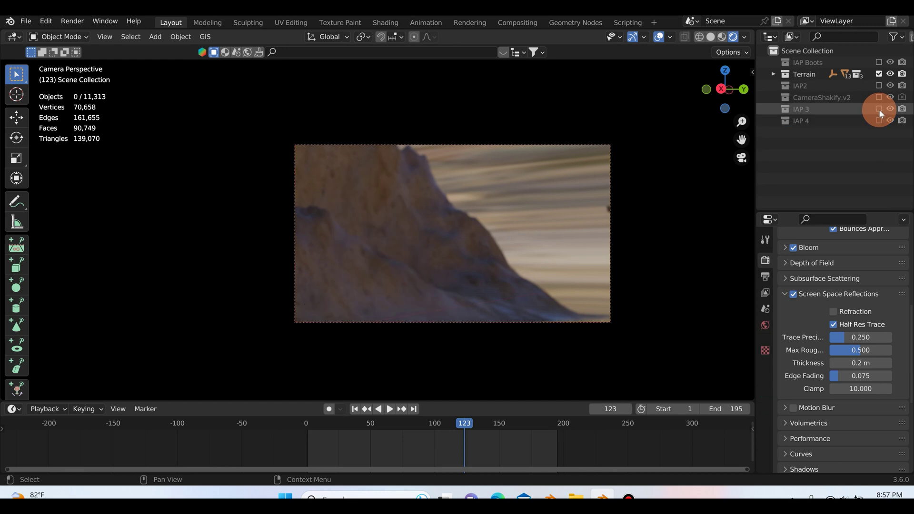
click(880, 87)
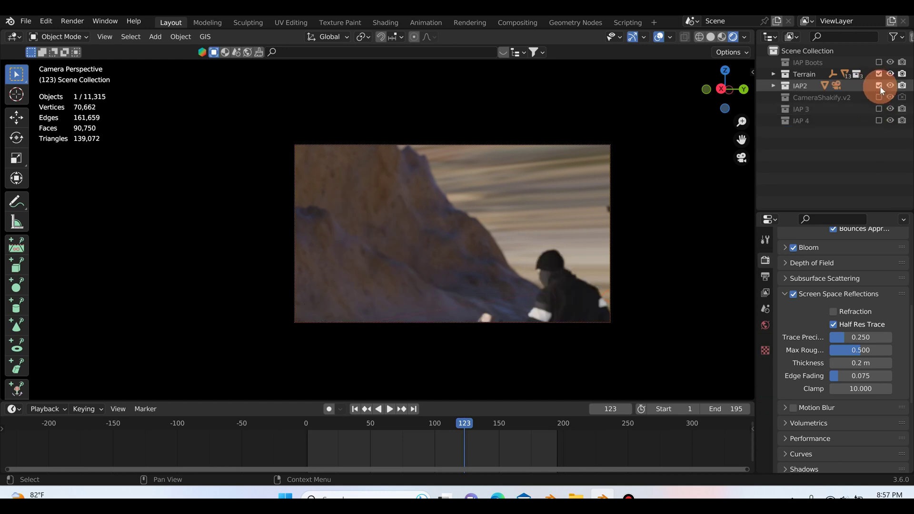
click(772, 86)
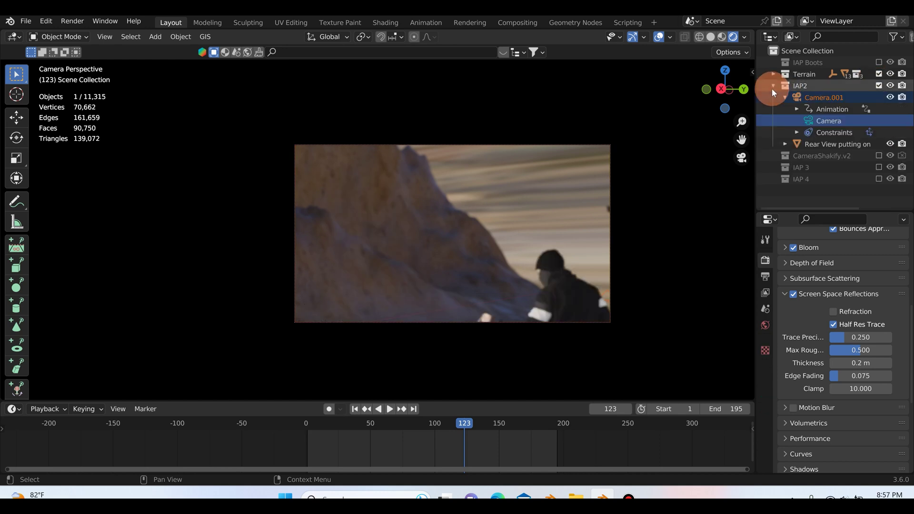
click(818, 120)
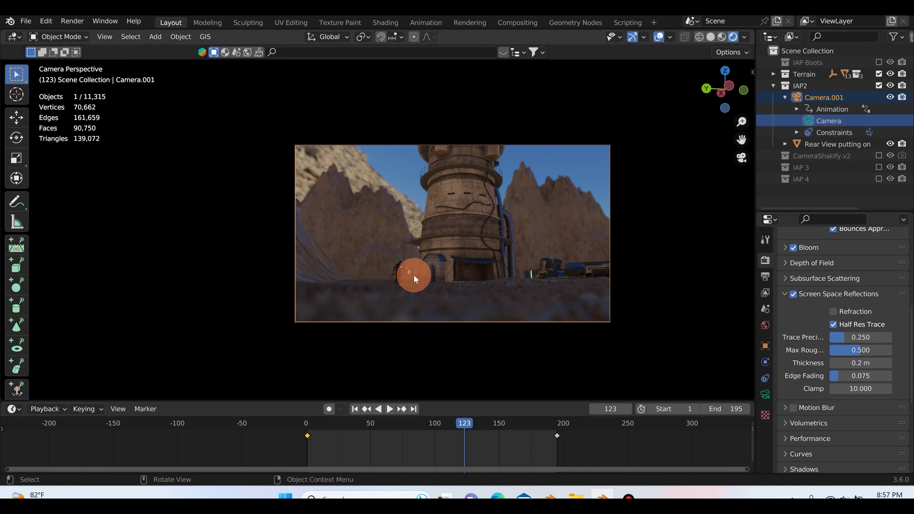
Step: Leave the camera view and exclude the IAP2 collection, keeping only Terrain enabled
click(774, 86)
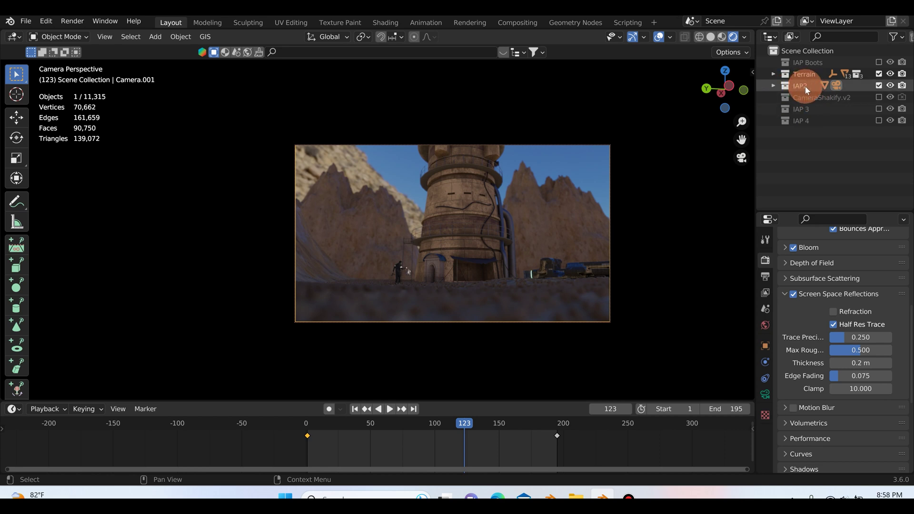
click(879, 85)
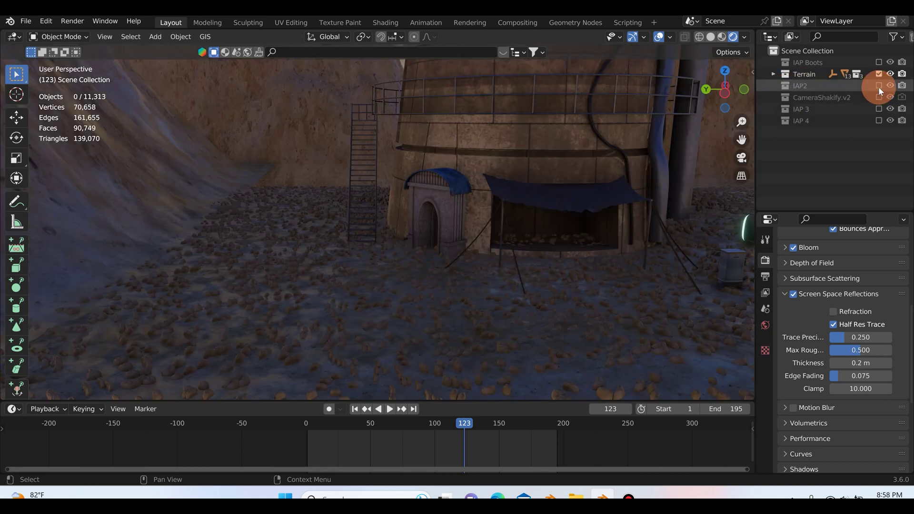
Step: Enable the IAP 4 collection, select its Camera.003 and view the shot through that camera
click(879, 121)
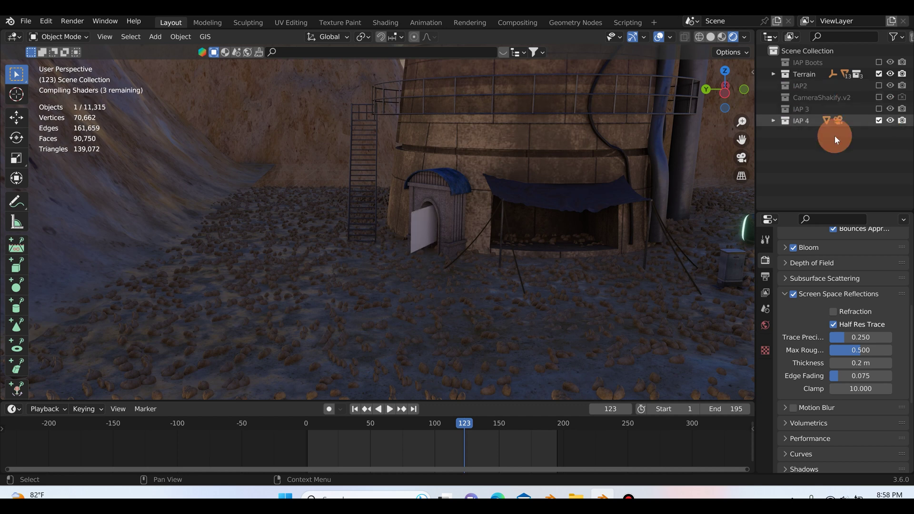
click(769, 126)
click(821, 156)
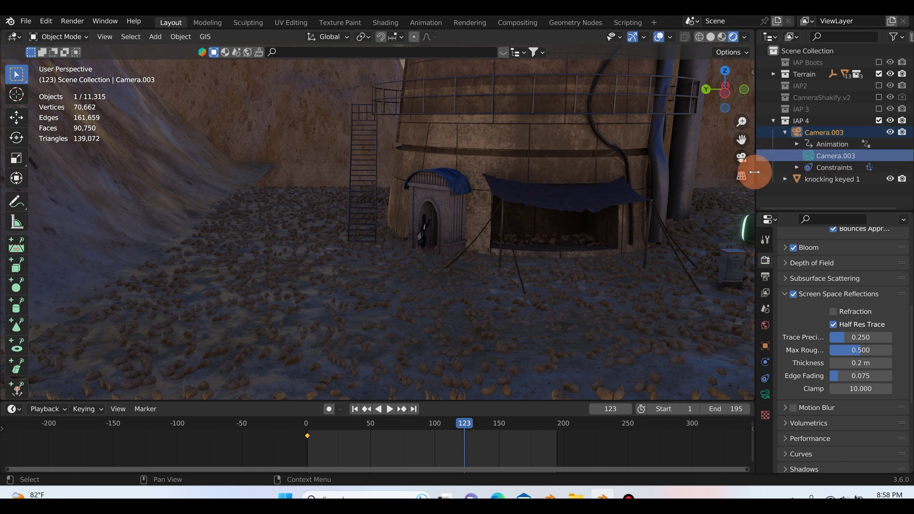
click(742, 158)
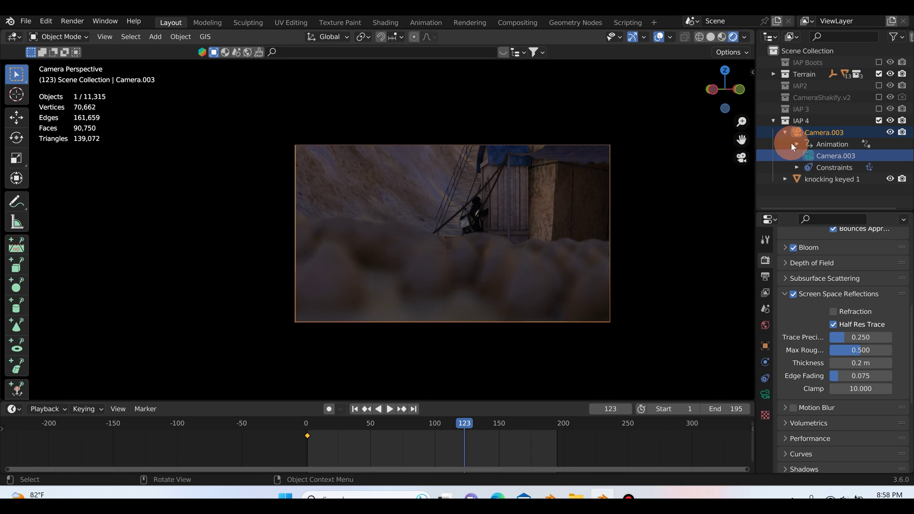
Step: Inspect the keyed footage plane at the tower door outside the camera view, and preview the Camera.003 shot at frame 82
click(741, 158)
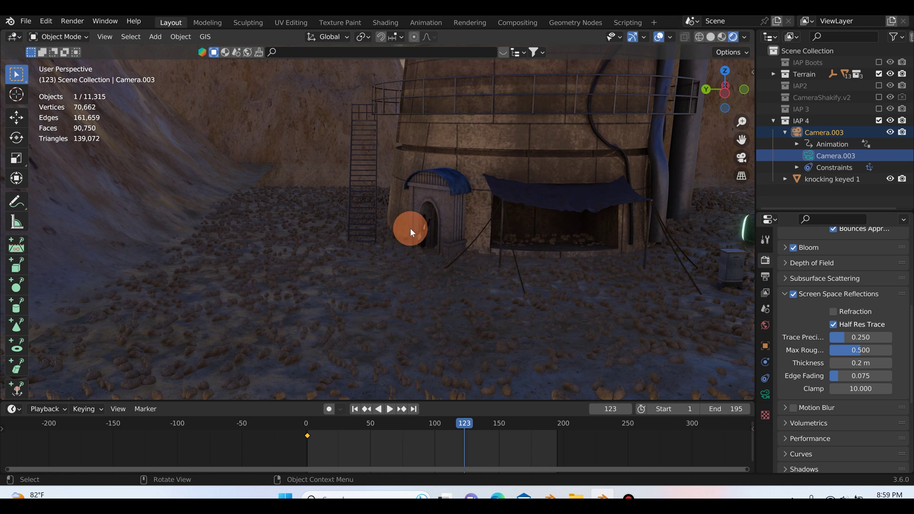
scroll(410, 227, up, 8)
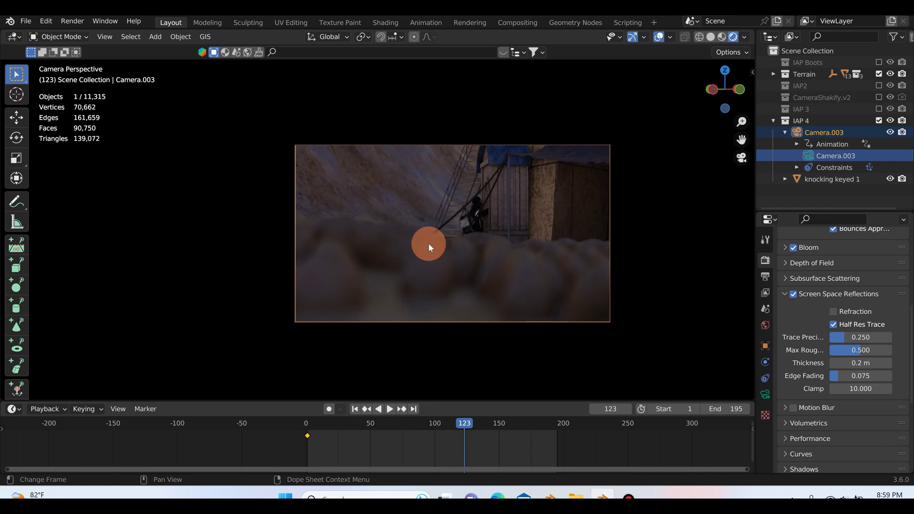
key(Down)
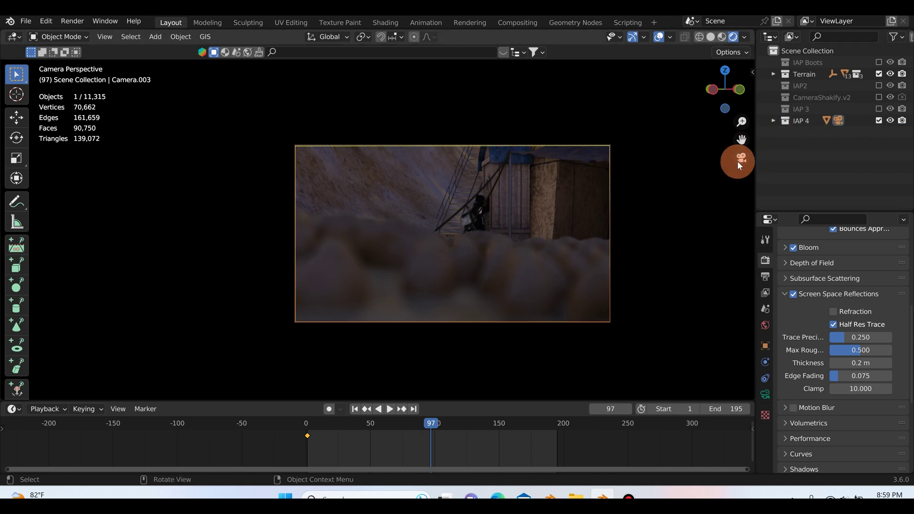
click(740, 161)
Step: Switch to the Shading workspace with rendered viewport shading and display the World shader nodes
click(384, 24)
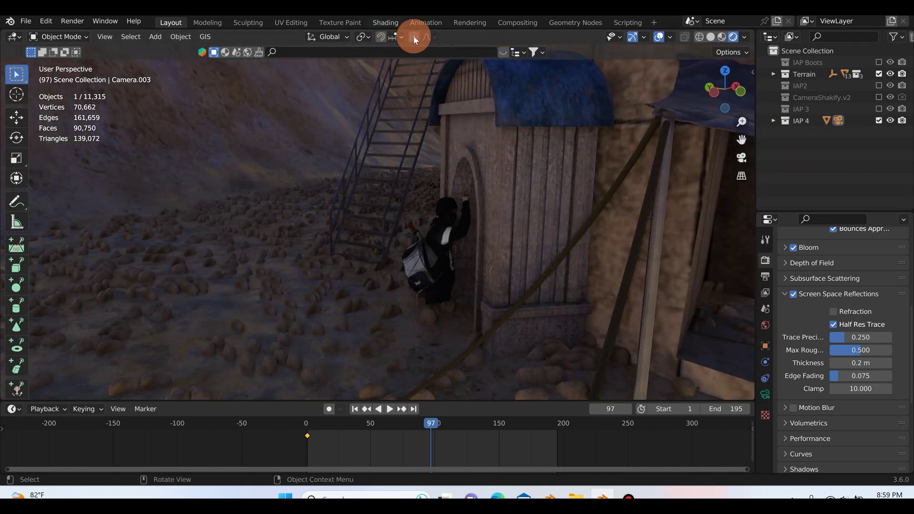
click(733, 37)
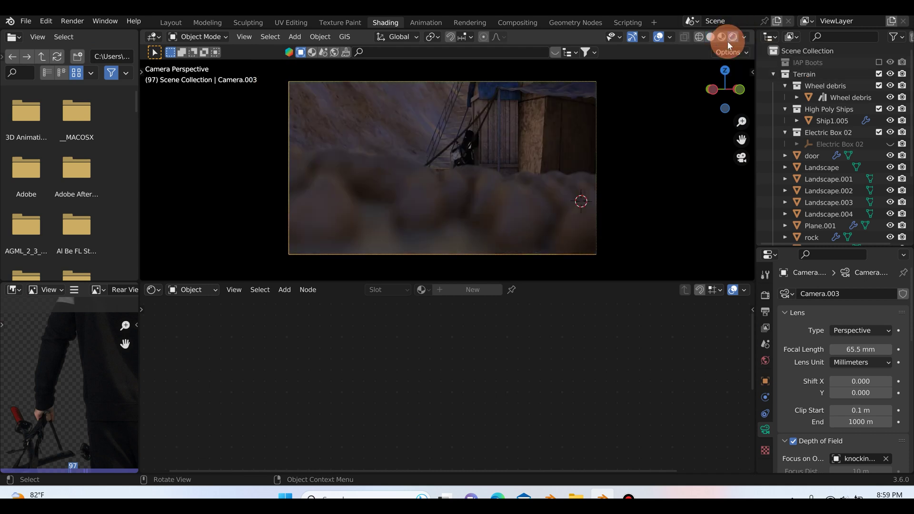
click(183, 290)
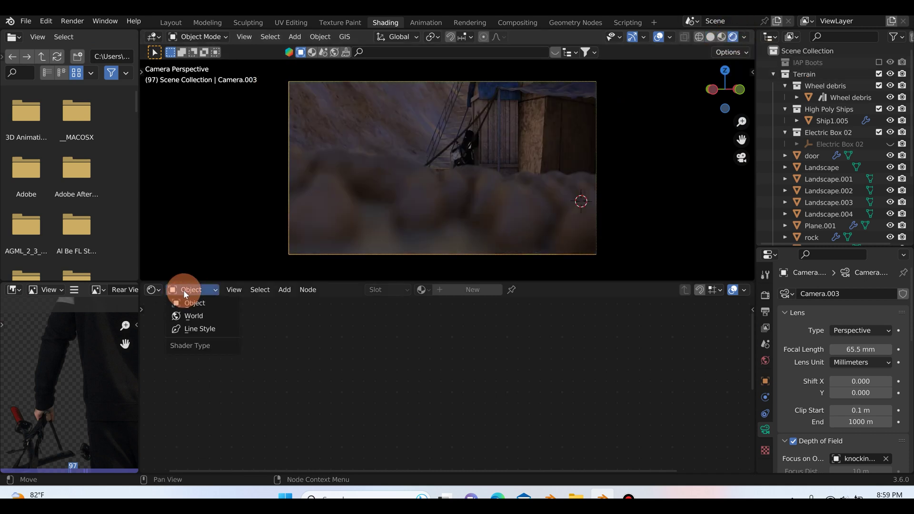
click(190, 316)
Step: Examine the Goegap.001 world node tree, covering both HDR environment texture chains, their Mapping nodes and the RGB Curves node
scroll(388, 381, down, 6)
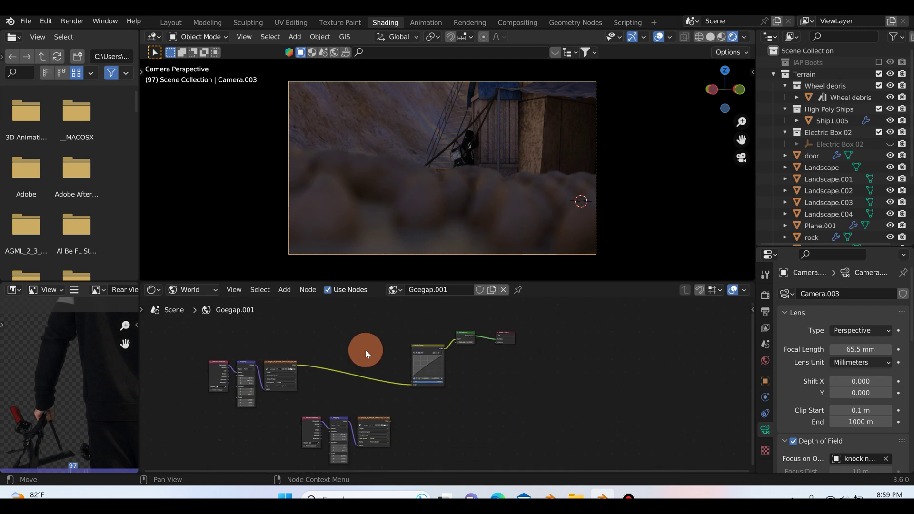
scroll(438, 410, up, 2)
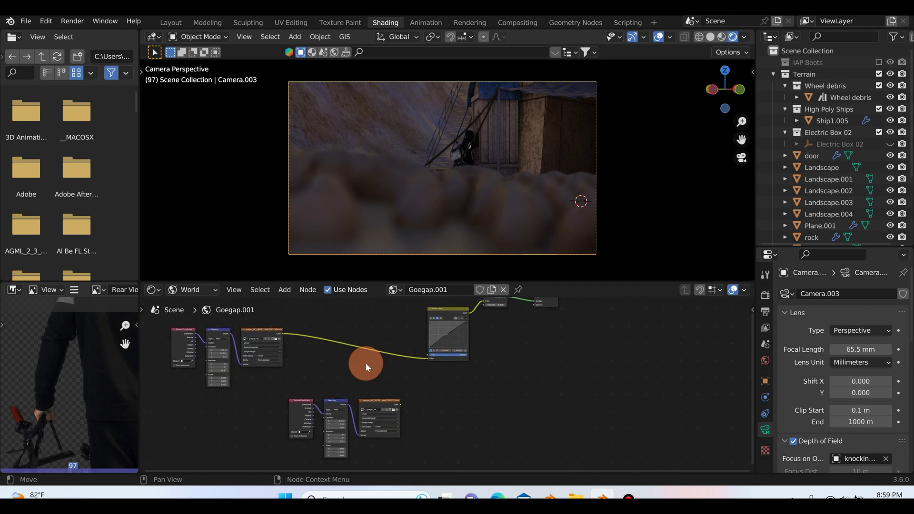
scroll(295, 419, up, 3)
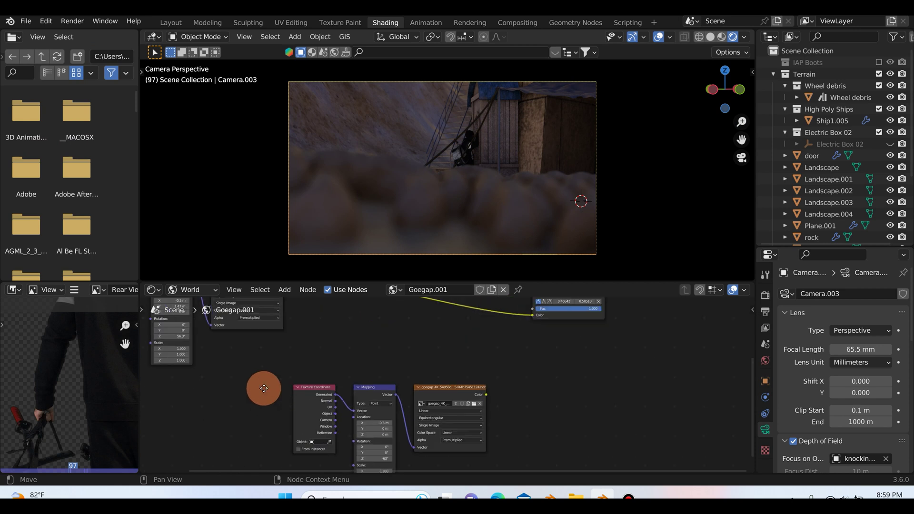
middle_drag(265, 393, 284, 433)
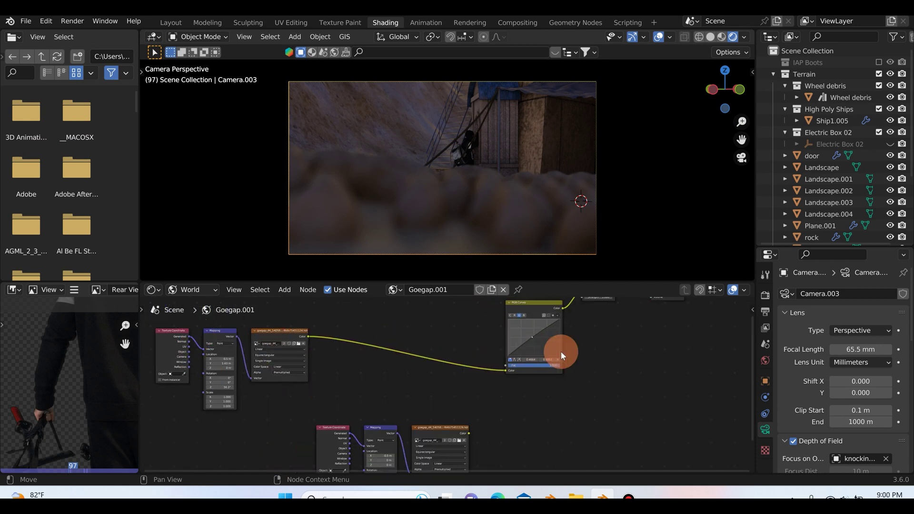
scroll(567, 352, down, 2)
middle_drag(629, 364, 512, 384)
scroll(384, 394, up, 1)
middle_drag(391, 396, 390, 358)
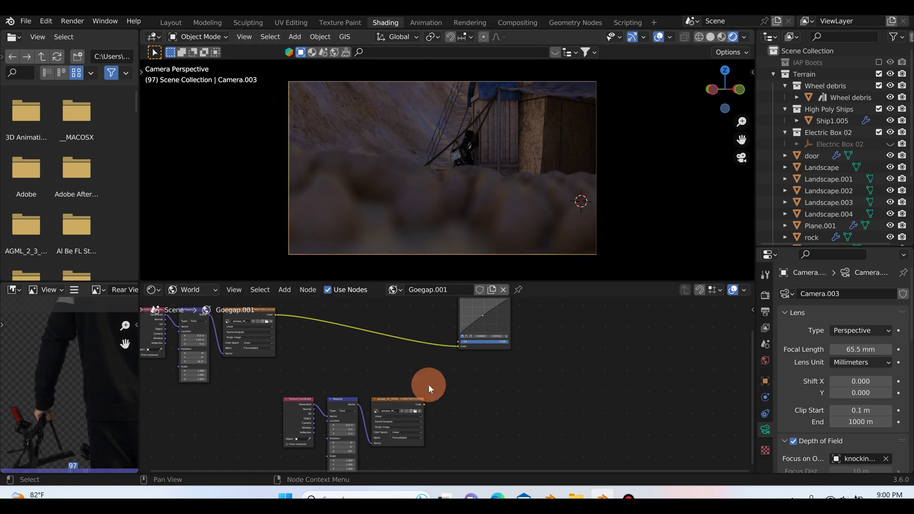
middle_drag(429, 388, 455, 393)
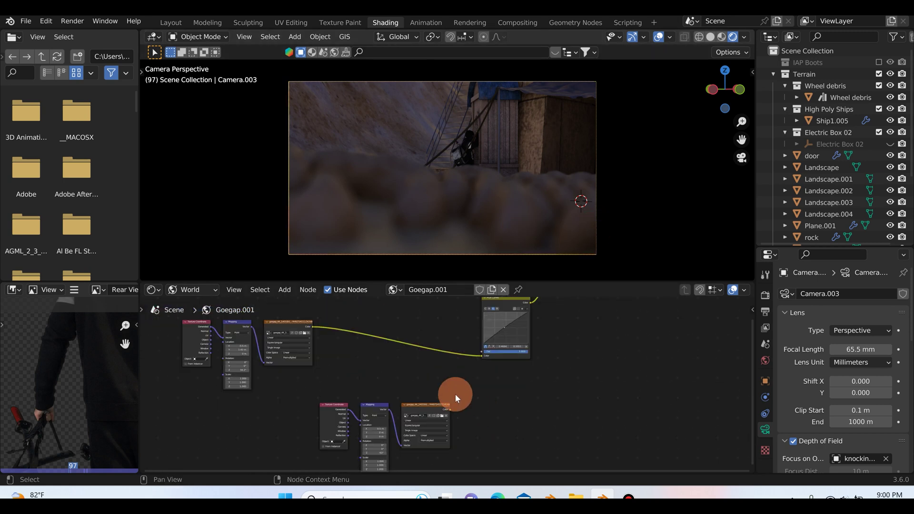
scroll(456, 393, down, 1)
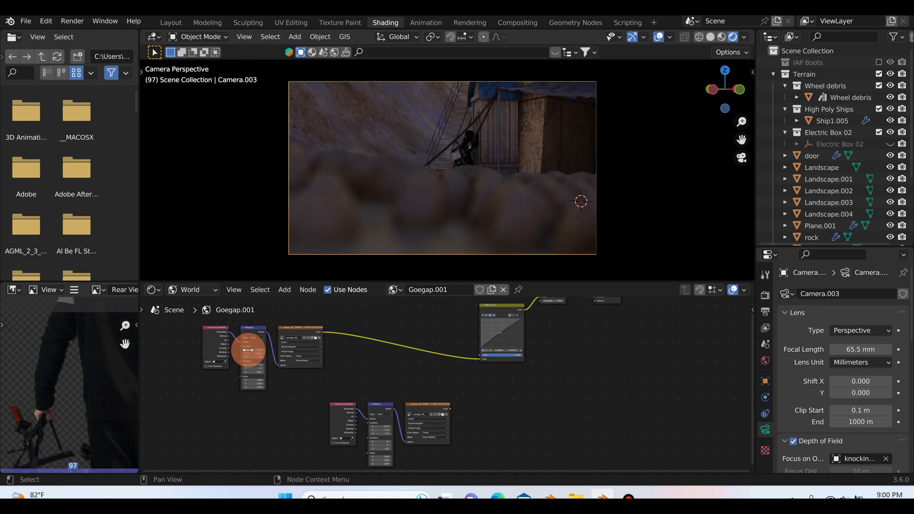
scroll(527, 413, down, 1)
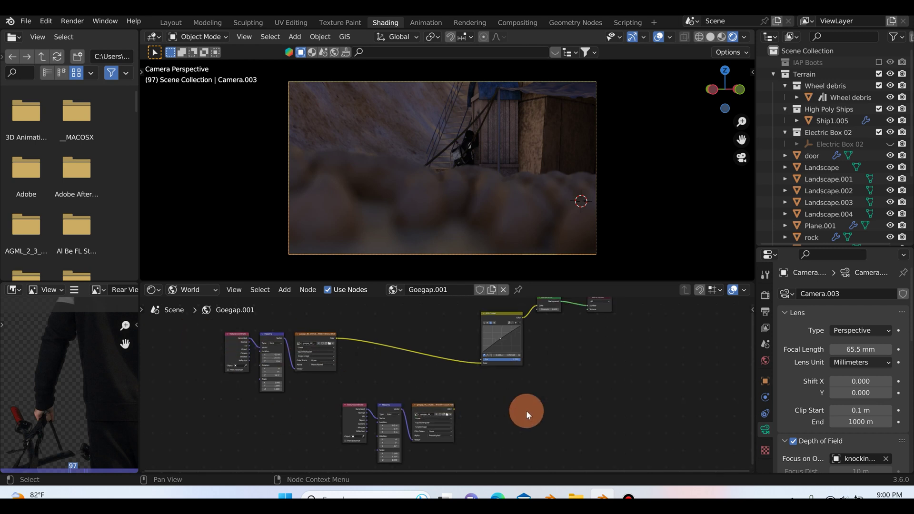
scroll(527, 411, down, 1)
middle_drag(500, 406, 408, 419)
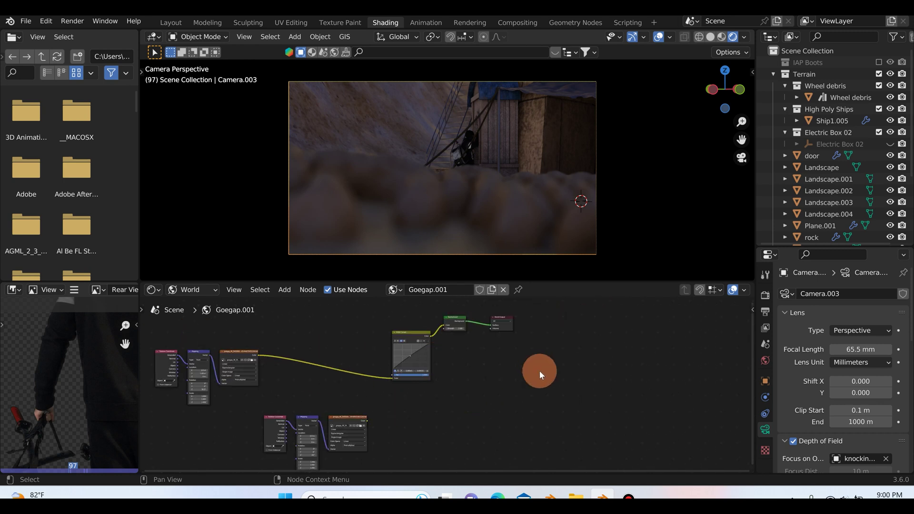
scroll(532, 384, down, 1)
middle_drag(532, 384, 551, 383)
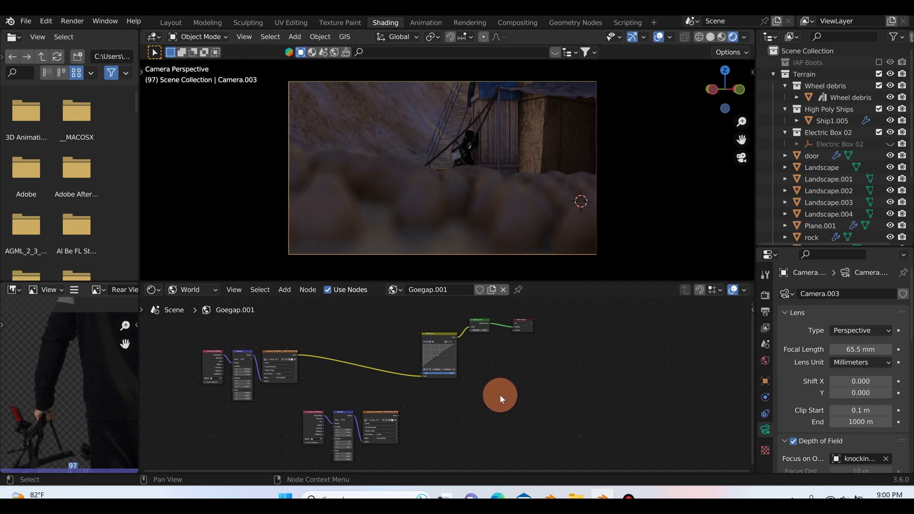
Step: Leave the camera view and examine the whole tower and terrain against the HDR background
key(KP_0)
scroll(450, 245, down, 2)
shift+middle_drag(451, 245, 465, 228)
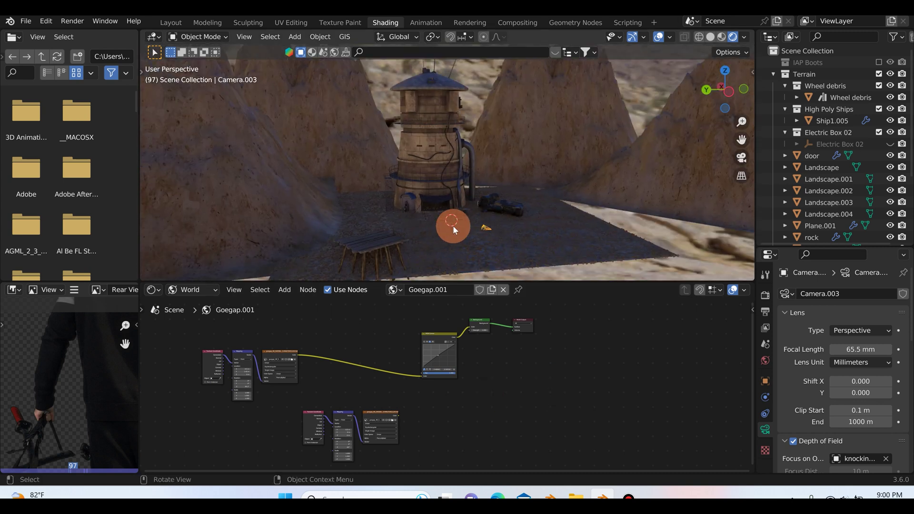
scroll(447, 205, up, 1)
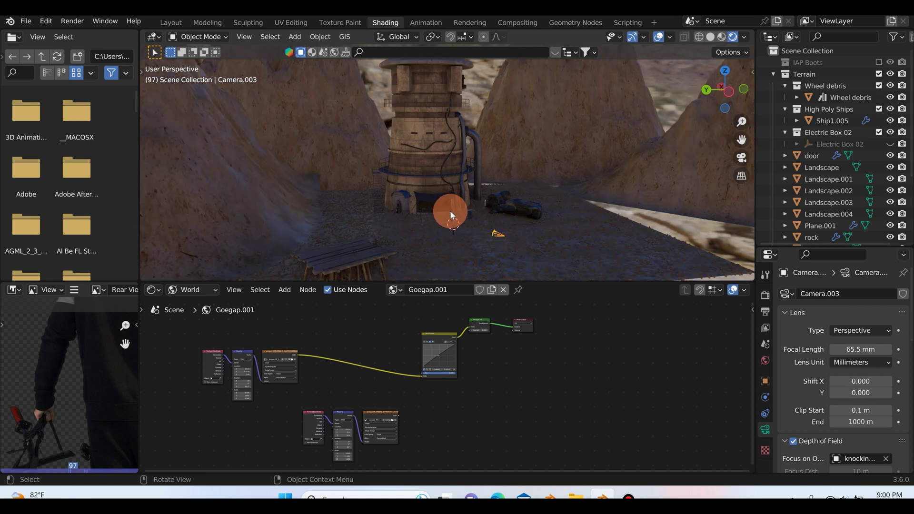
scroll(450, 210, down, 2)
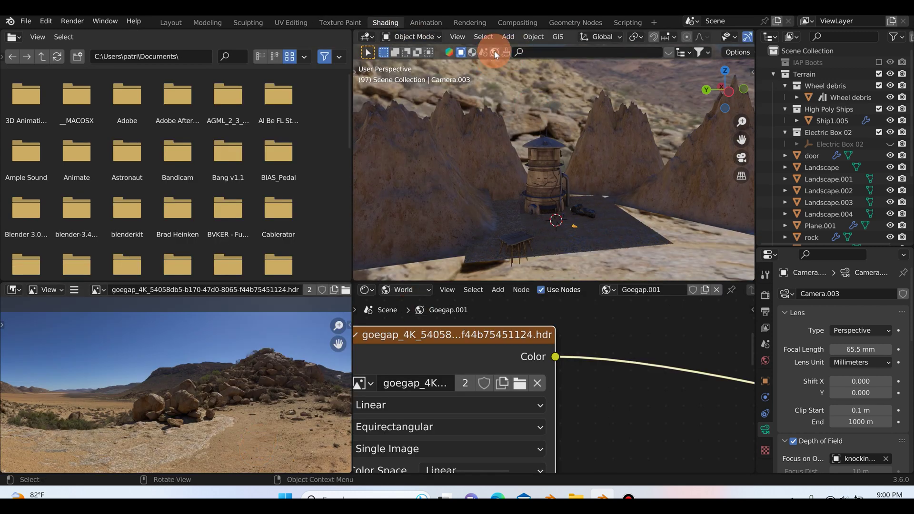
Step: Search the BlenderKit HDR assets for "desert" and open the details of the Goegap HDRI
click(495, 53)
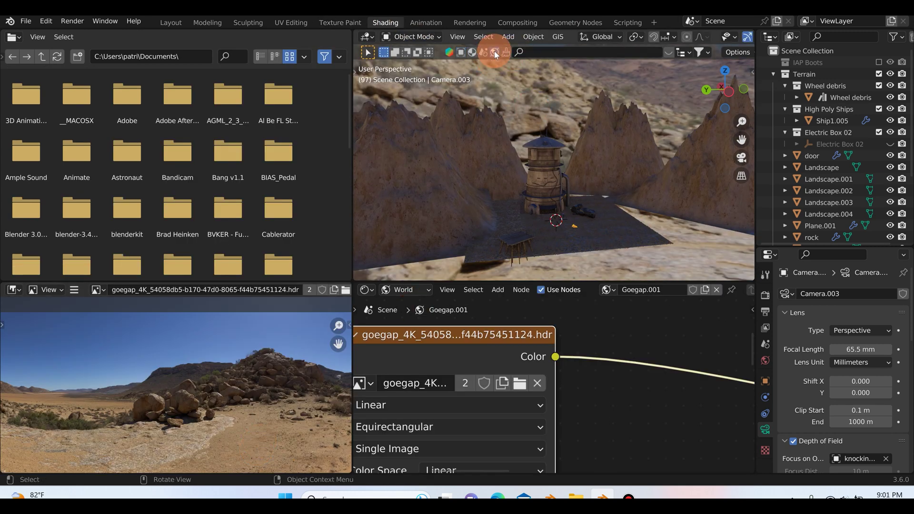
click(530, 51)
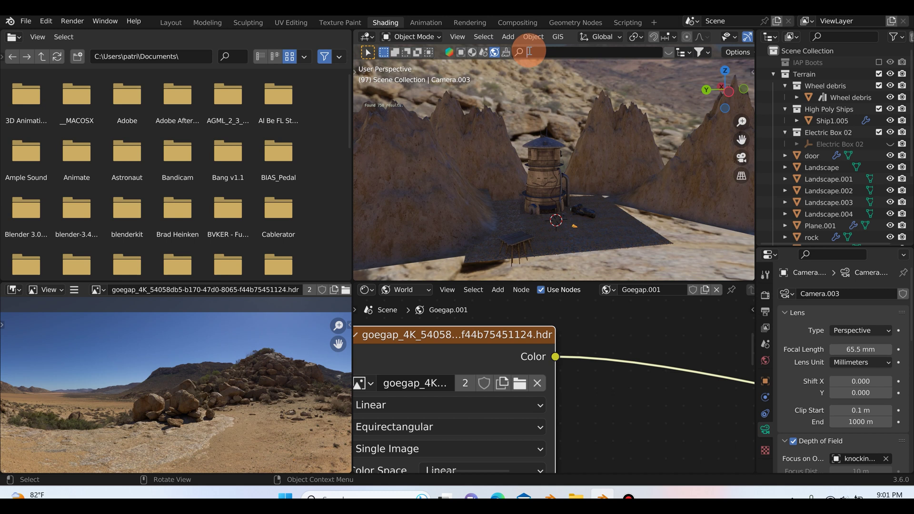
text(desert)
key(Return)
mouse_move(405, 73)
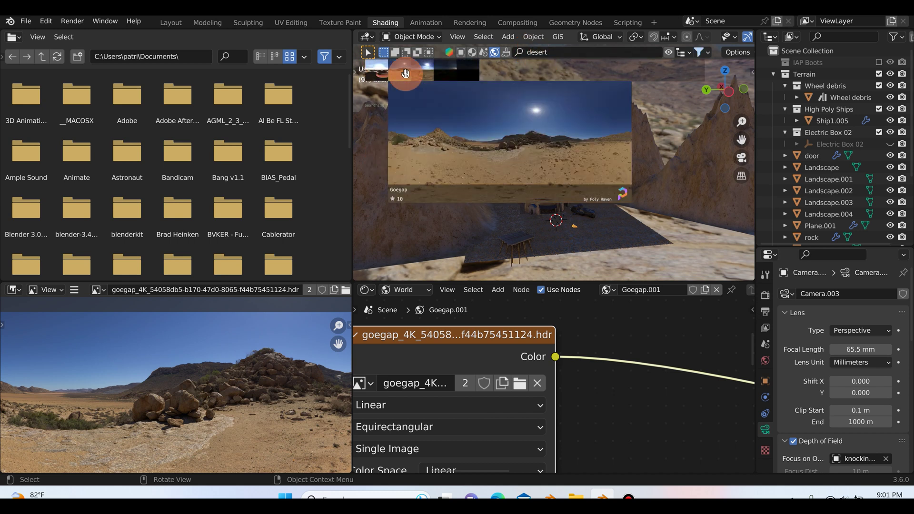
right_click(404, 75)
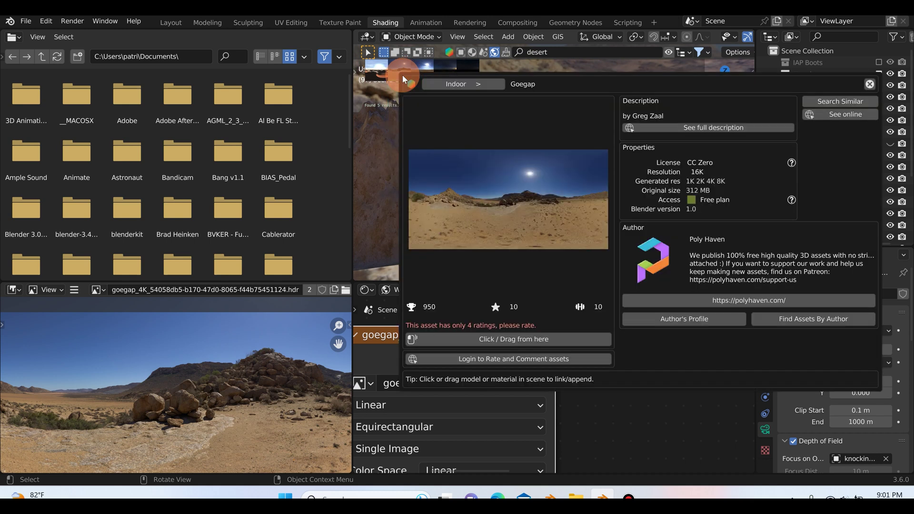